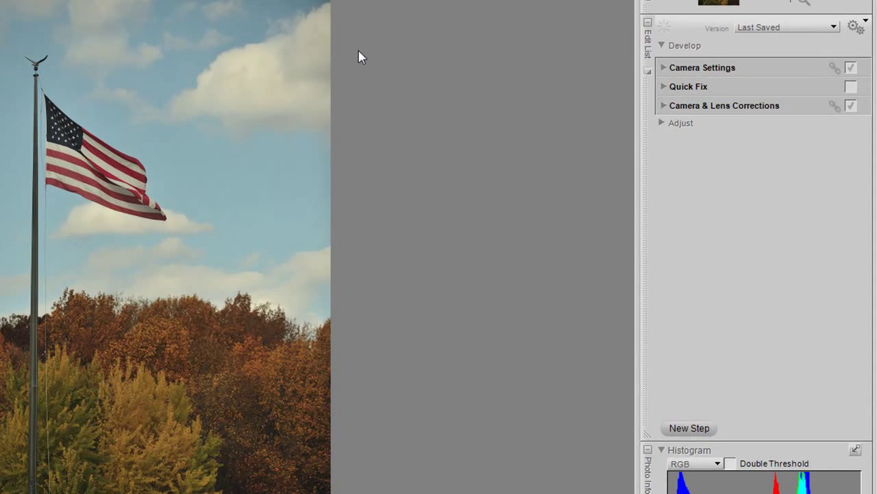
# Apply Quick Fix with Contrast 26, Shadow Protection 17 and Highlight Protection 10.
pyautogui.click(663, 86)
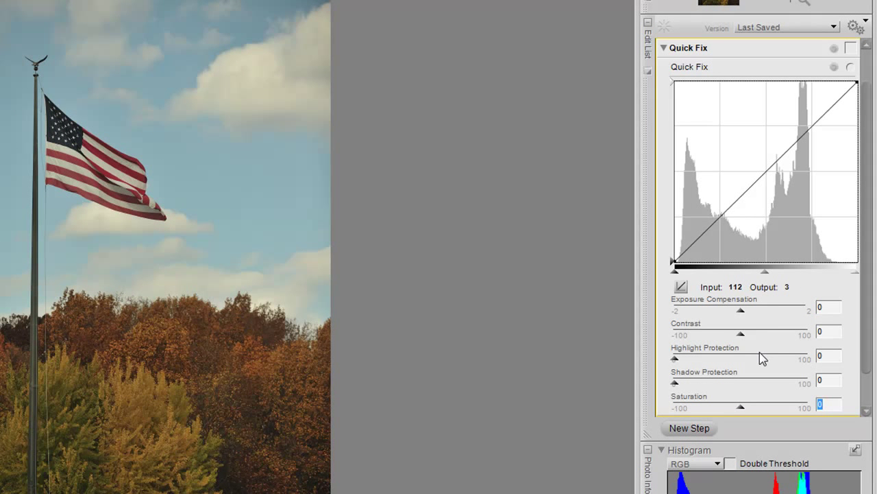
pyautogui.moveTo(741, 334); pyautogui.dragTo(758, 334)
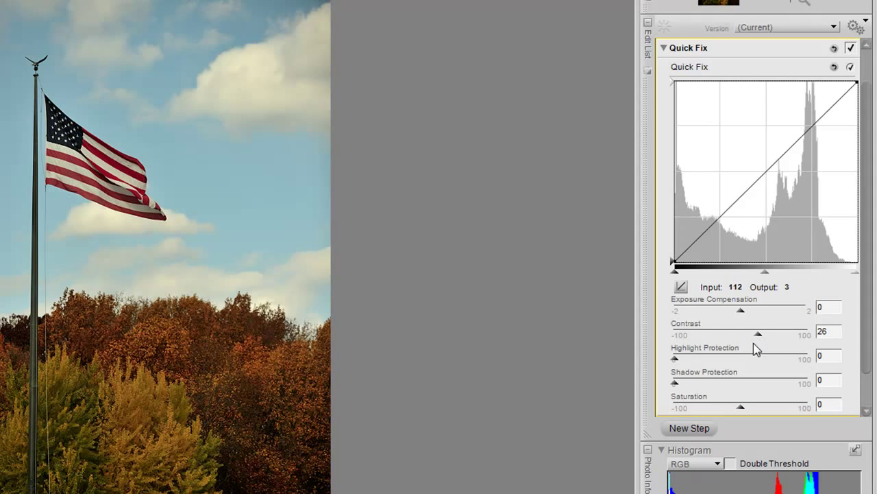
pyautogui.moveTo(676, 384); pyautogui.dragTo(700, 385)
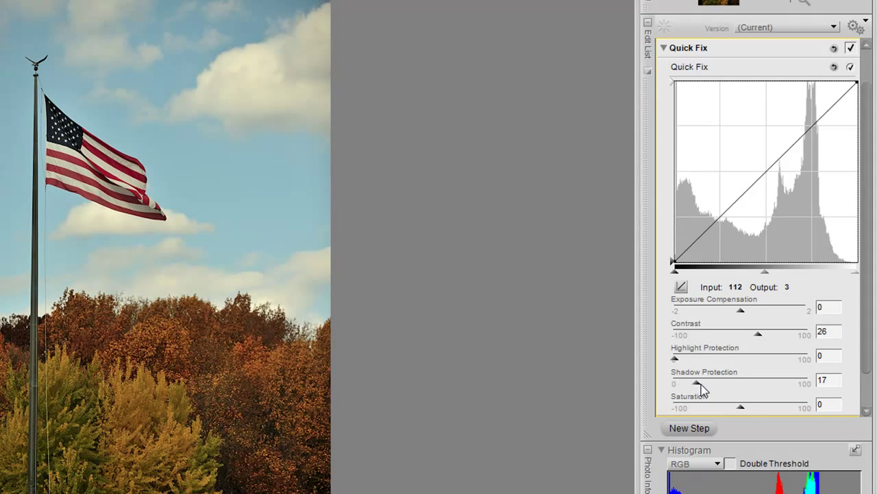
pyautogui.moveTo(675, 358); pyautogui.dragTo(702, 356)
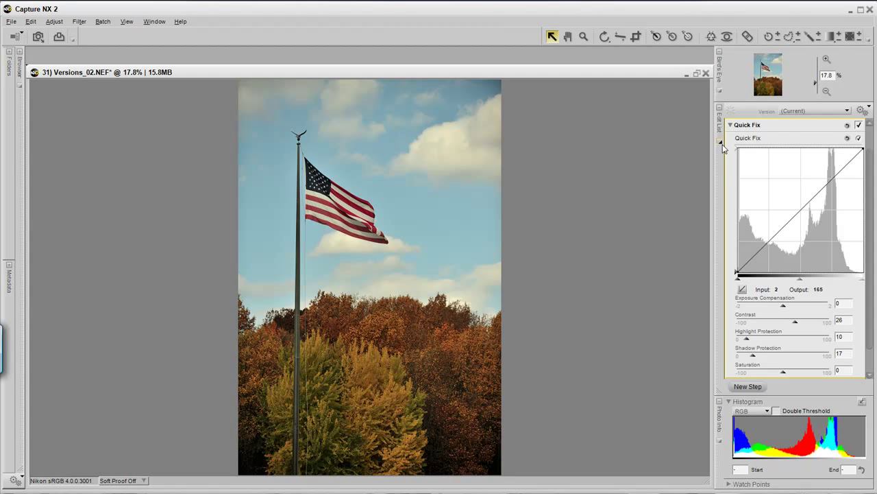
# Collapse Quick Fix and toggle it off and back on to compare.
pyautogui.click(730, 125)
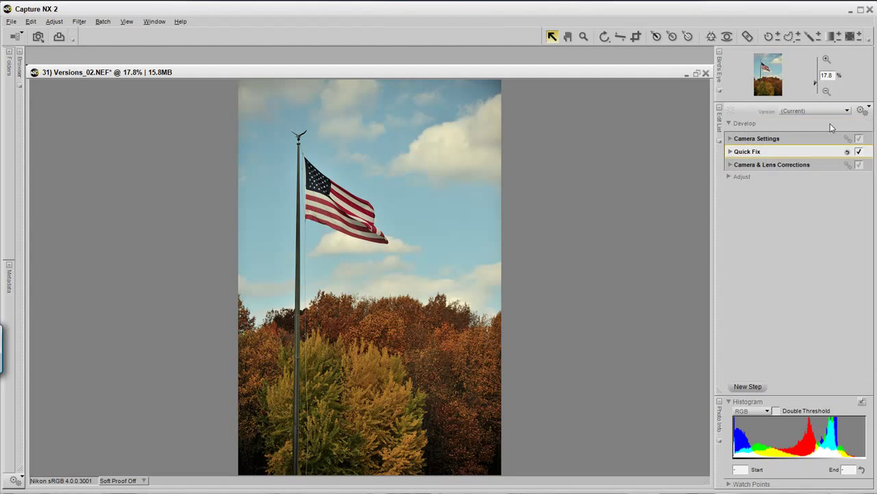
pyautogui.click(858, 152)
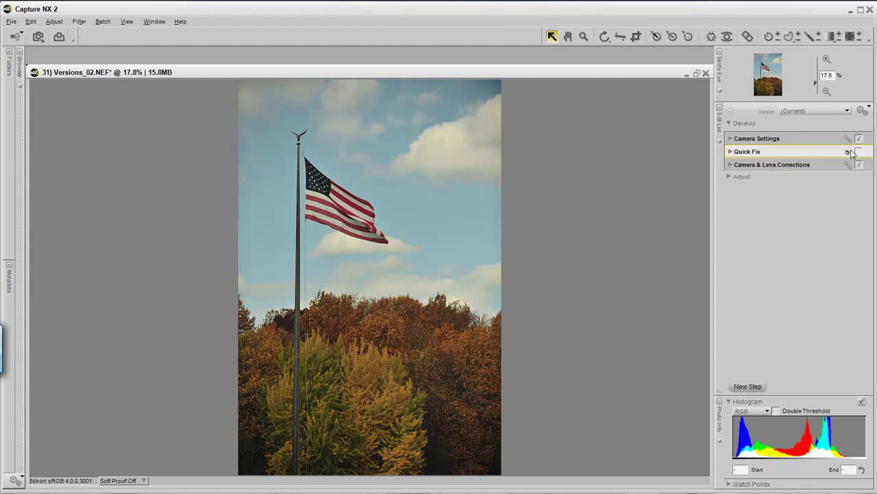
pyautogui.click(859, 152)
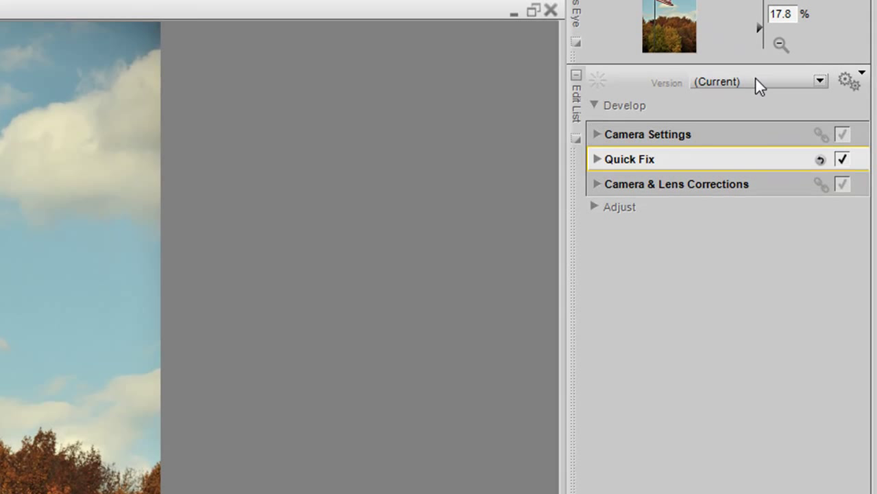
# Create a new version from the Version list and name it 'Edited'.
pyautogui.click(760, 85)
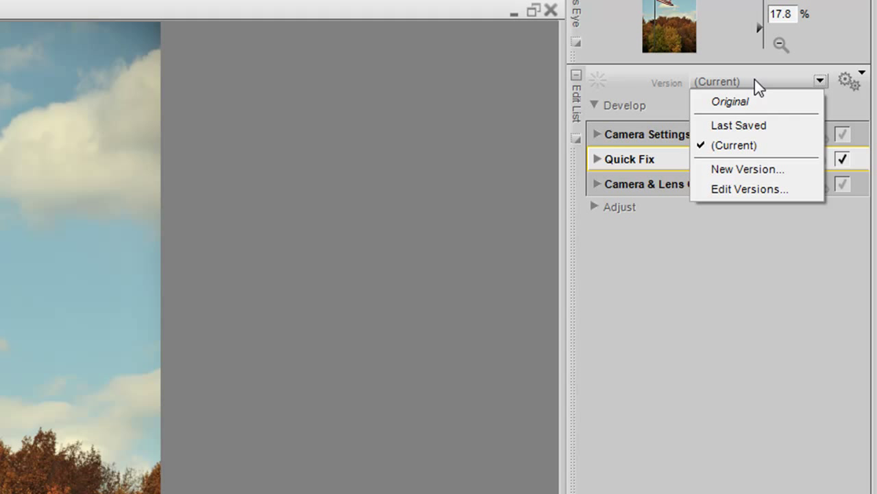
pyautogui.click(744, 168)
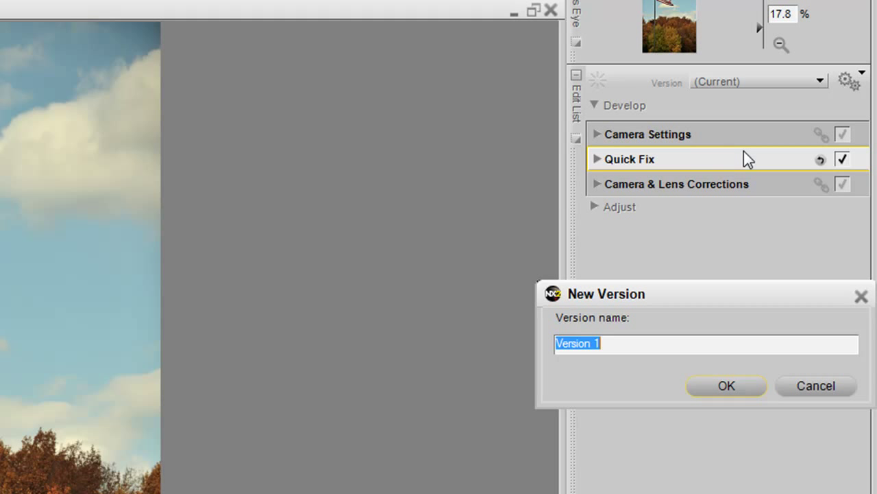
pyautogui.write('Edited')
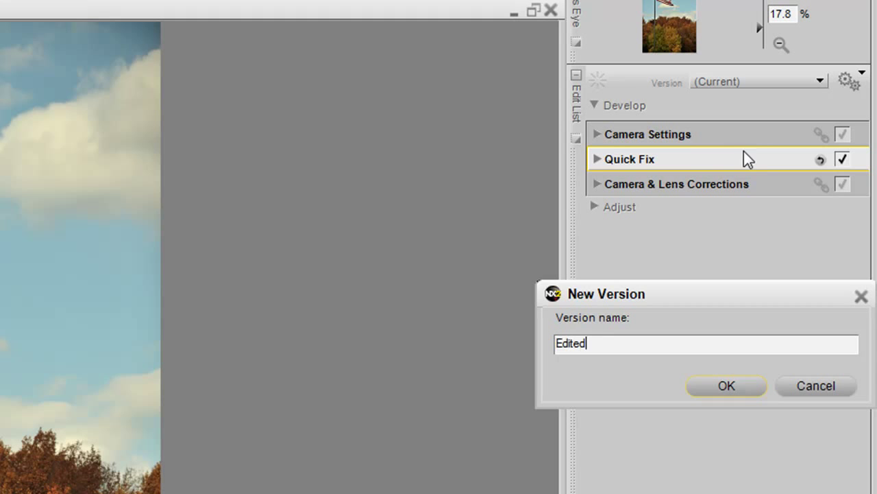
pyautogui.click(733, 385)
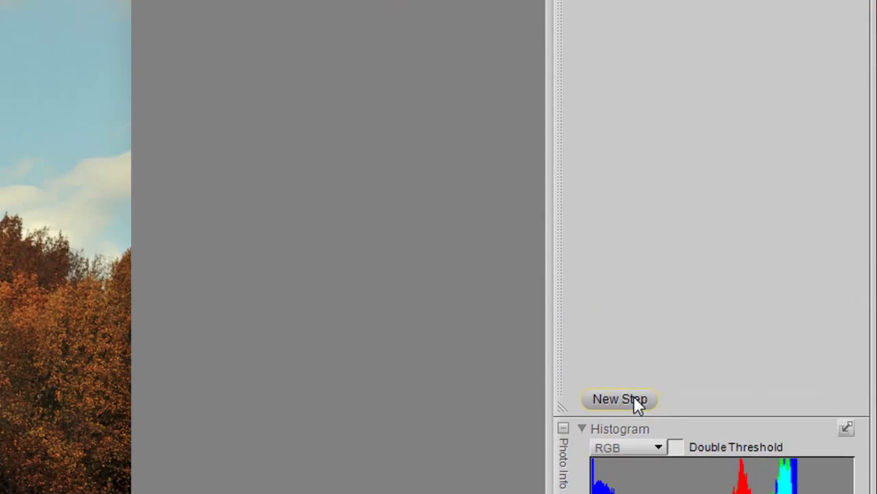
# Add a Black and White Conversion with filter hue 0, strength 76, brightness 15, contrast 17.
pyautogui.click(756, 384)
pyautogui.click(718, 155)
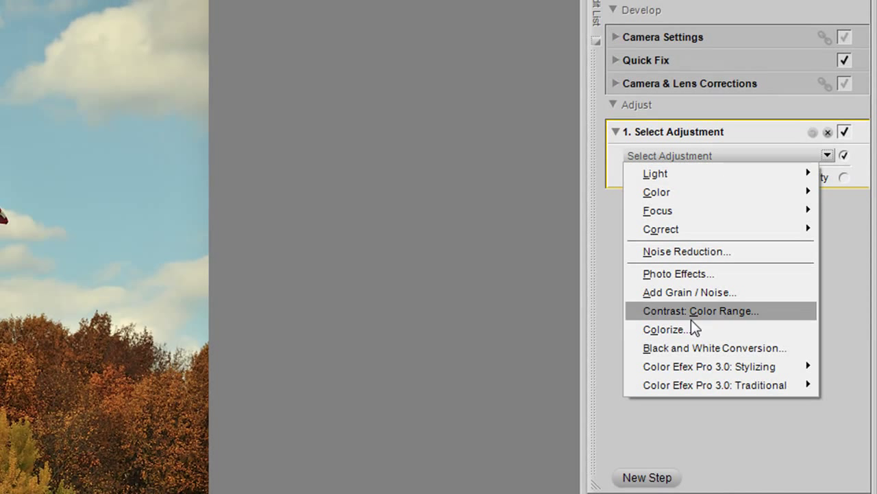
pyautogui.click(793, 348)
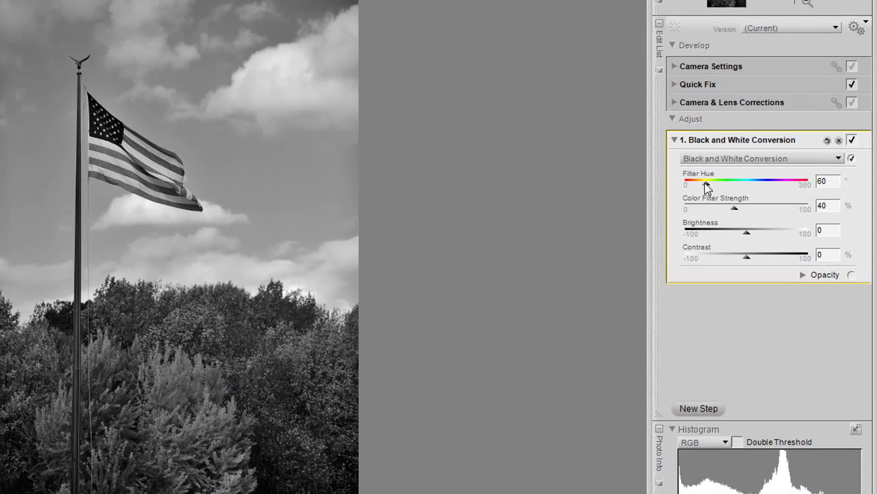
pyautogui.moveTo(706, 184)
pyautogui.mouseDown()
pyautogui.moveTo(801, 187)
pyautogui.moveTo(684, 201)
pyautogui.mouseUp()
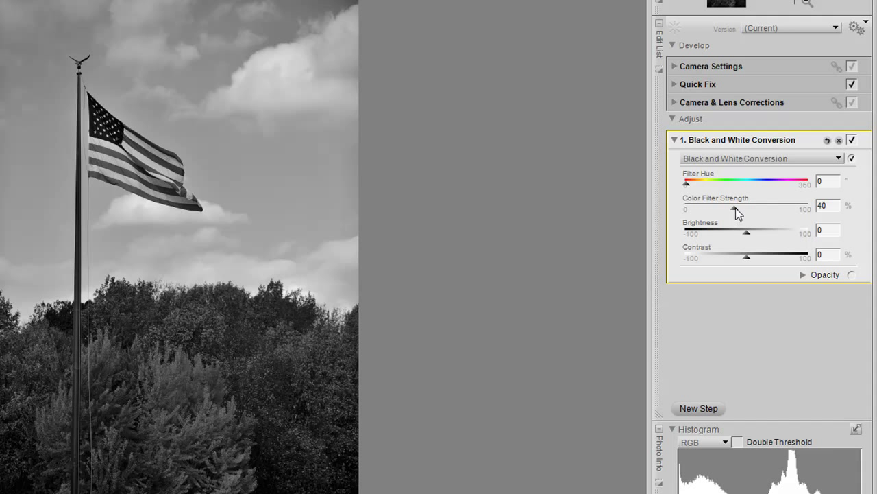
pyautogui.moveTo(736, 208)
pyautogui.mouseDown()
pyautogui.moveTo(780, 209)
pyautogui.moveTo(750, 234)
pyautogui.moveTo(757, 232)
pyautogui.moveTo(759, 257)
pyautogui.mouseUp()
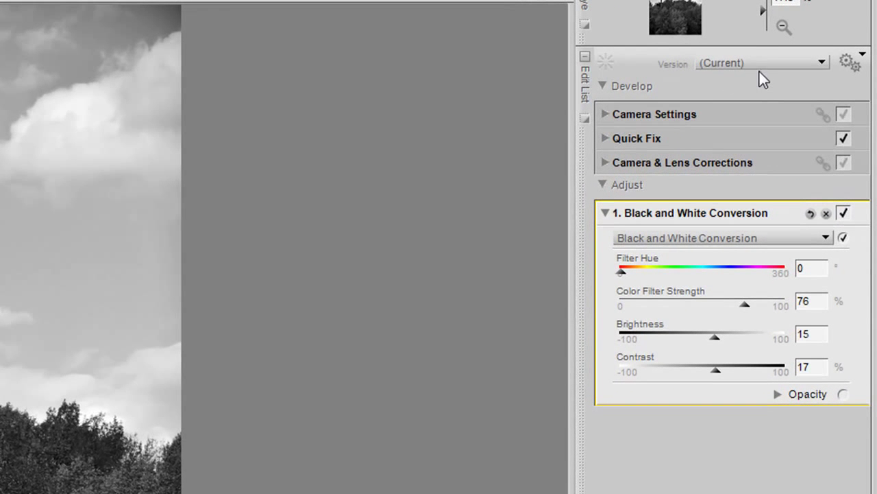
# Create another new version from the Version list named 'BW'.
pyautogui.click(758, 61)
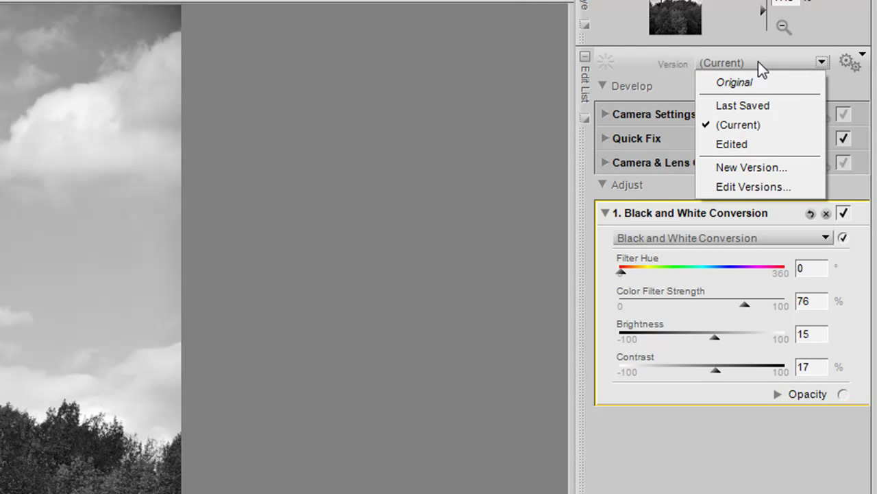
pyautogui.click(747, 166)
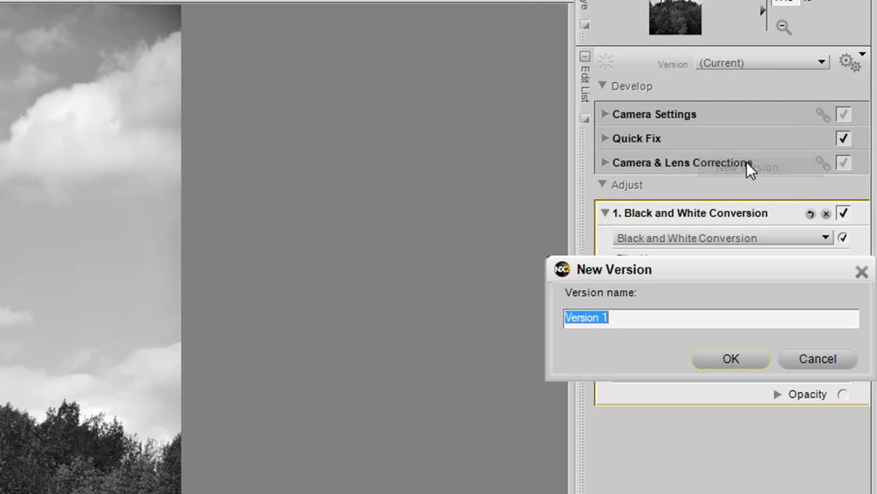
pyautogui.write('B')
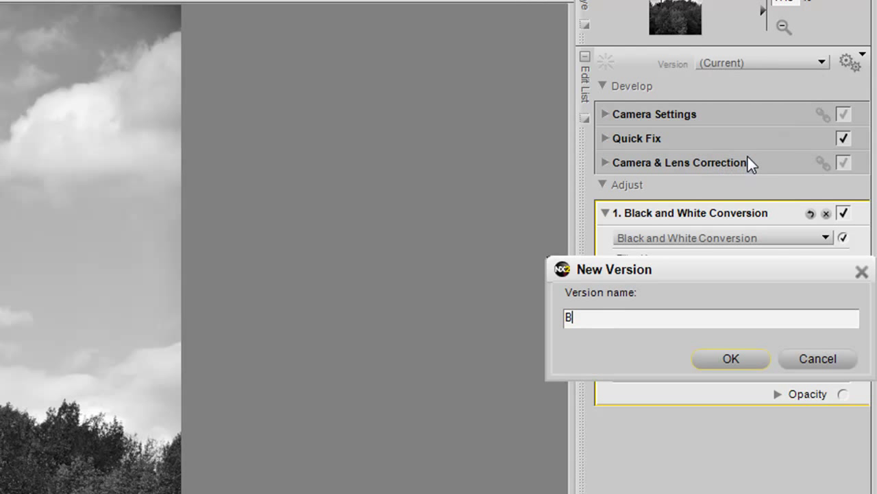
pyautogui.write('W')
pyautogui.click(742, 353)
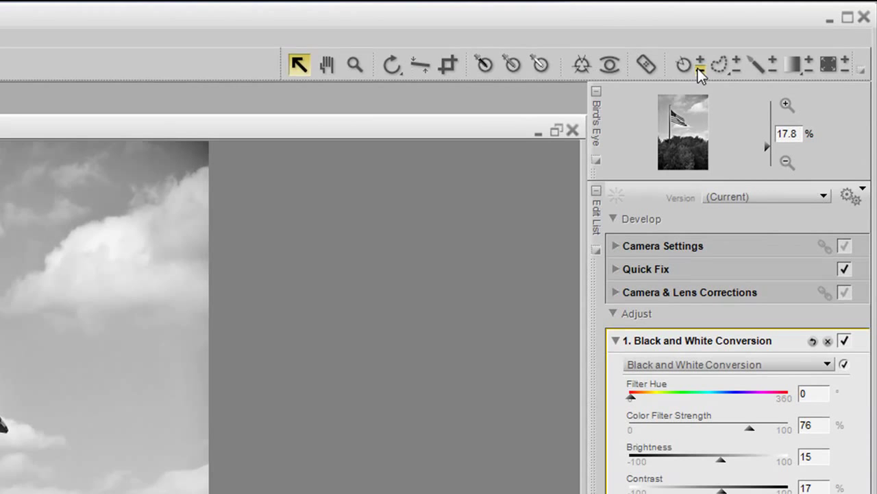
# Place a selection control point on the flag to restore its colour.
pyautogui.click(698, 69)
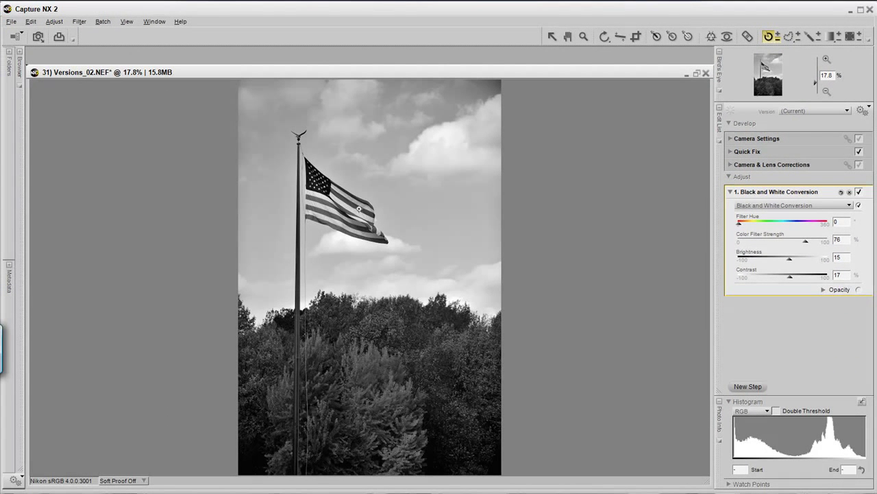
pyautogui.click(356, 207)
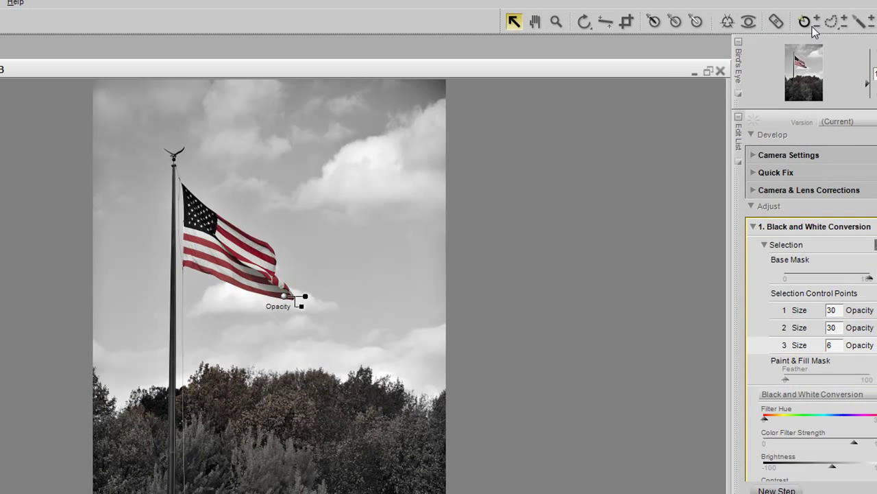
# Add and duplicate selection control points across the trees on the left.
pyautogui.click(816, 22)
pyautogui.click(247, 403)
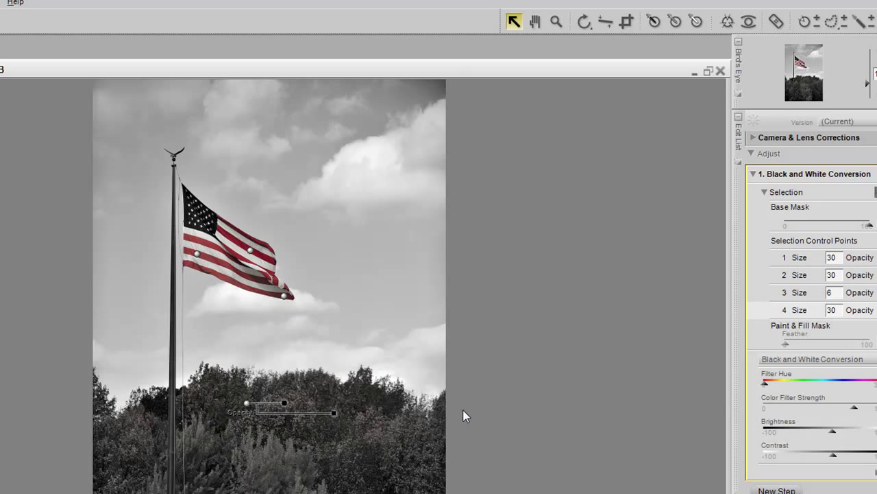
pyautogui.click(805, 21)
pyautogui.click(372, 418)
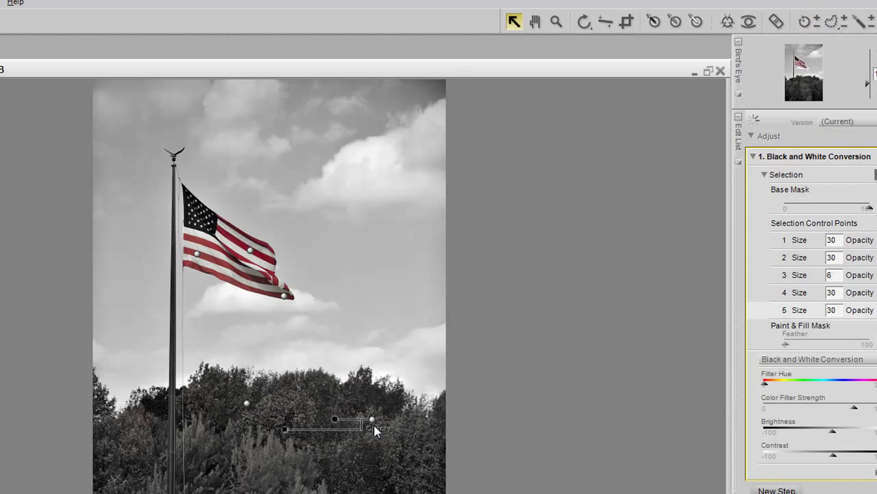
pyautogui.rightClick(248, 405)
pyautogui.click(254, 413)
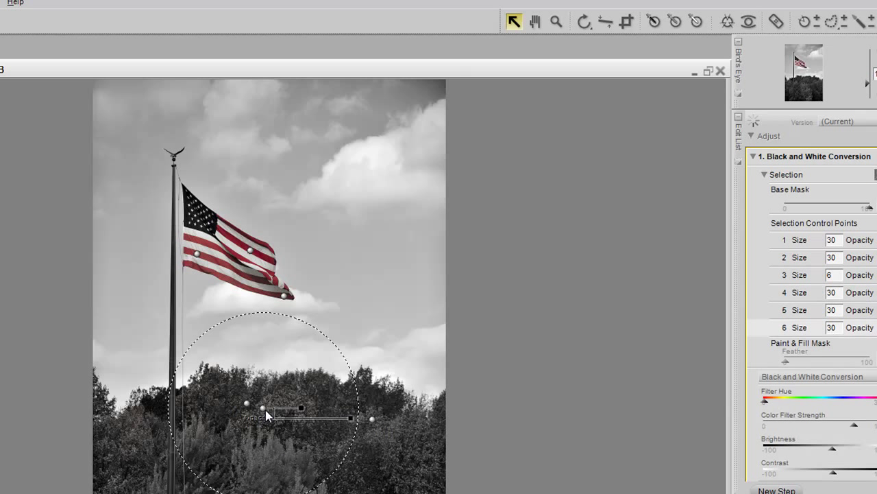
pyautogui.moveTo(251, 408)
pyautogui.mouseDown()
pyautogui.moveTo(260, 412)
pyautogui.moveTo(158, 431)
pyautogui.mouseUp()
pyautogui.rightClick(248, 406)
pyautogui.click(255, 413)
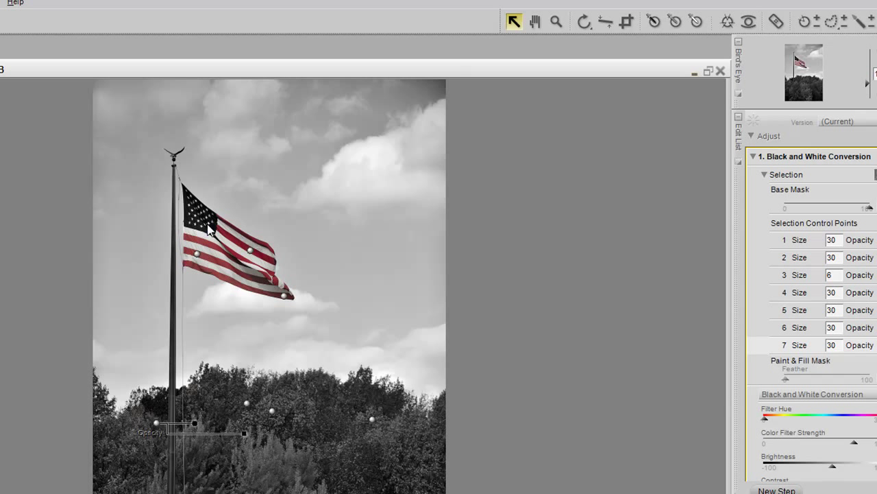
# Duplicate a flag control point onto the stars and shrink its reach.
pyautogui.rightClick(251, 256)
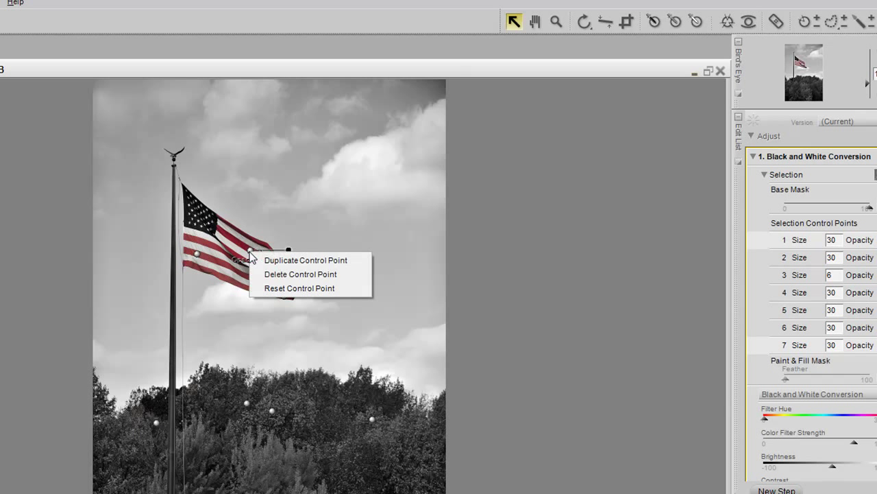
pyautogui.click(257, 257)
pyautogui.moveTo(253, 255); pyautogui.dragTo(202, 219)
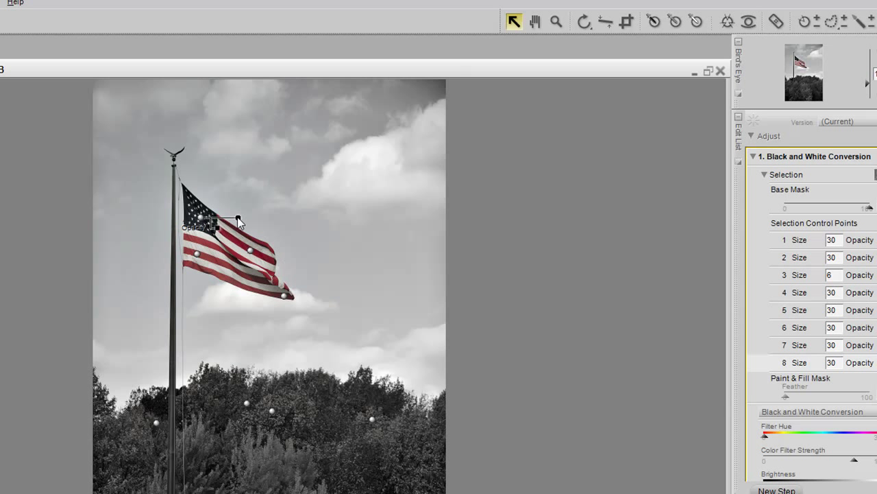
pyautogui.moveTo(238, 218); pyautogui.dragTo(226, 218)
# Place a new flag point and spread duplicates across the flag toward the pole.
pyautogui.click(819, 24)
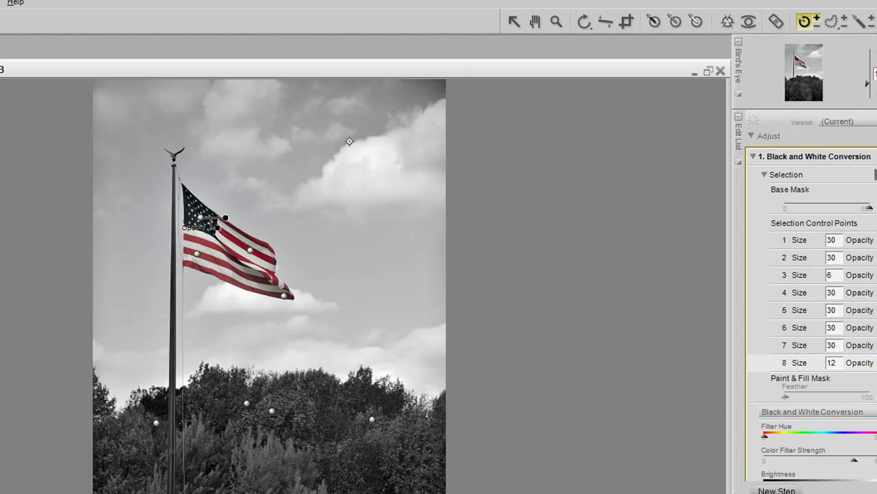
pyautogui.click(207, 199)
pyautogui.press('a')
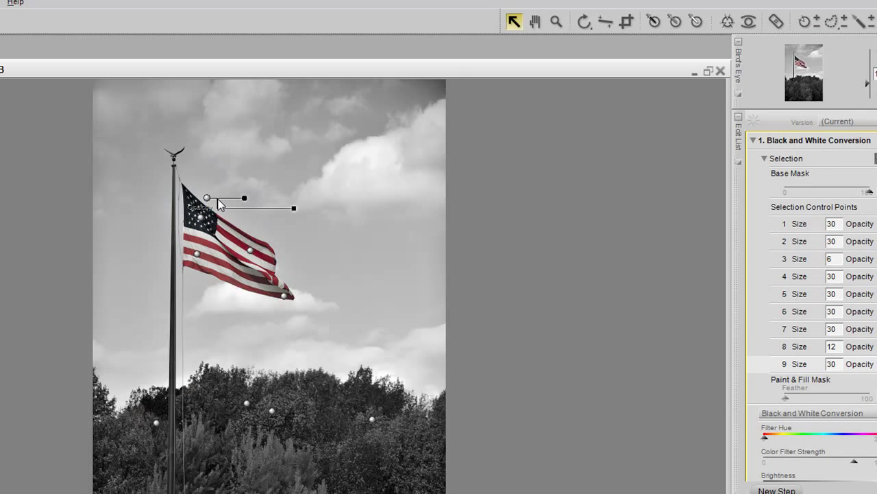
pyautogui.rightClick(208, 199)
pyautogui.click(226, 203)
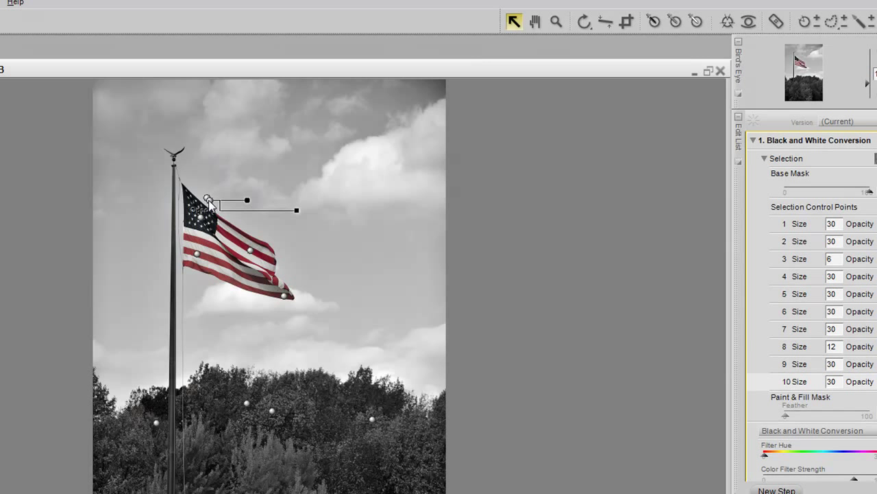
pyautogui.moveTo(208, 199)
pyautogui.mouseDown()
pyautogui.moveTo(278, 244)
pyautogui.moveTo(272, 304)
pyautogui.mouseUp()
pyautogui.rightClick(279, 245)
pyautogui.click(284, 251)
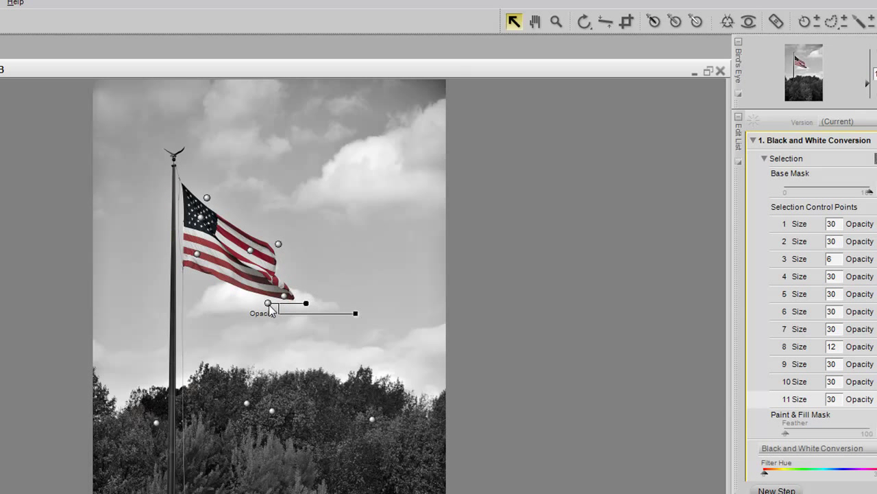
pyautogui.rightClick(272, 309)
pyautogui.click(278, 308)
pyautogui.moveTo(273, 312)
pyautogui.mouseDown()
pyautogui.moveTo(210, 305)
pyautogui.moveTo(190, 290)
pyautogui.mouseUp()
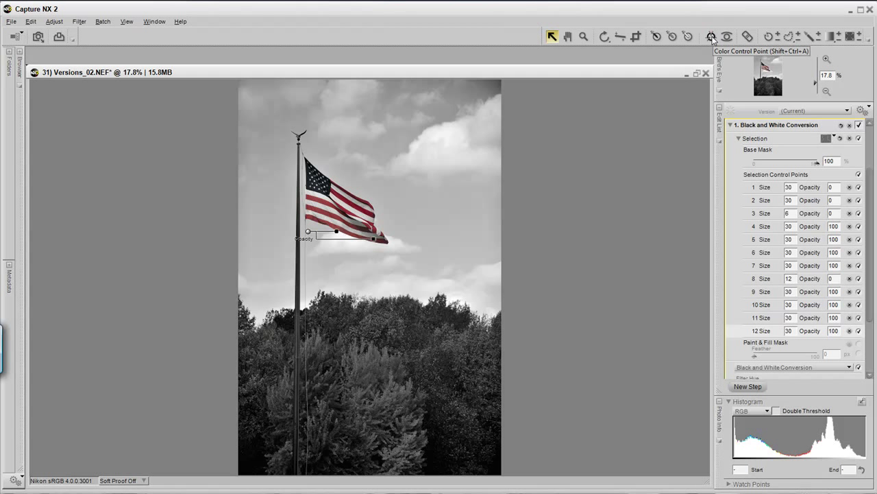
# Add a smaller control point on the flag's tip and collapse the conversion step.
pyautogui.click(713, 37)
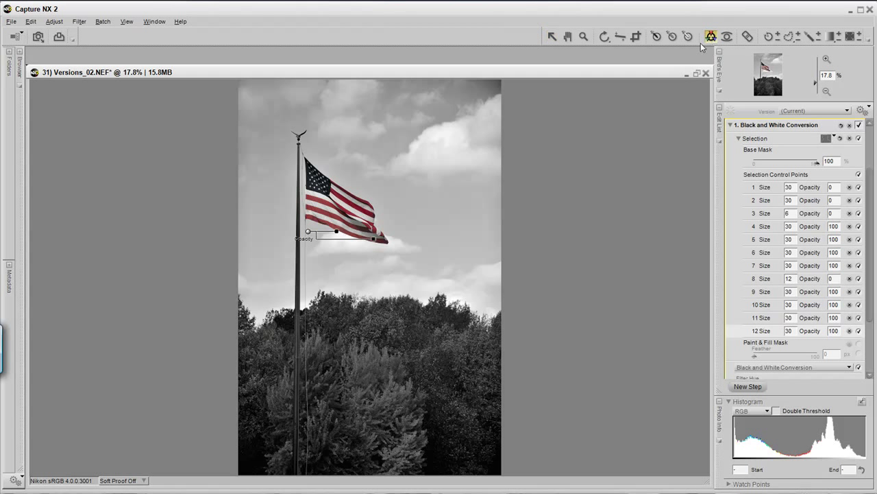
pyautogui.click(772, 37)
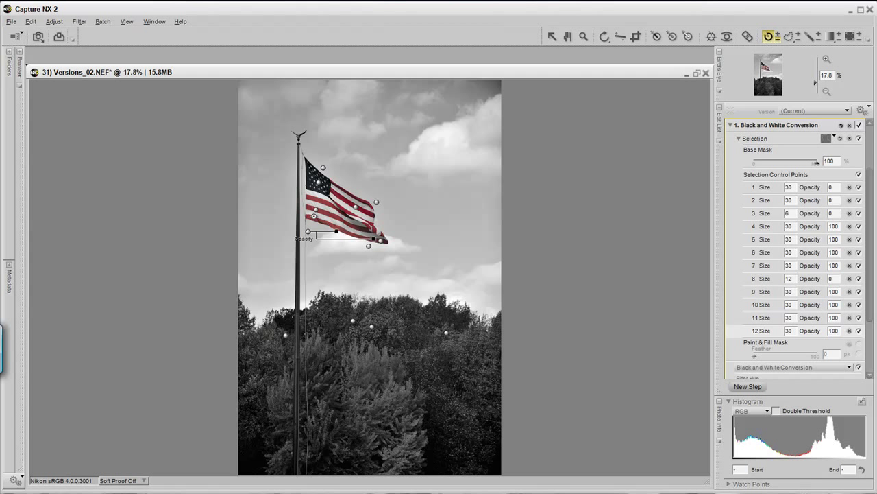
pyautogui.click(330, 208)
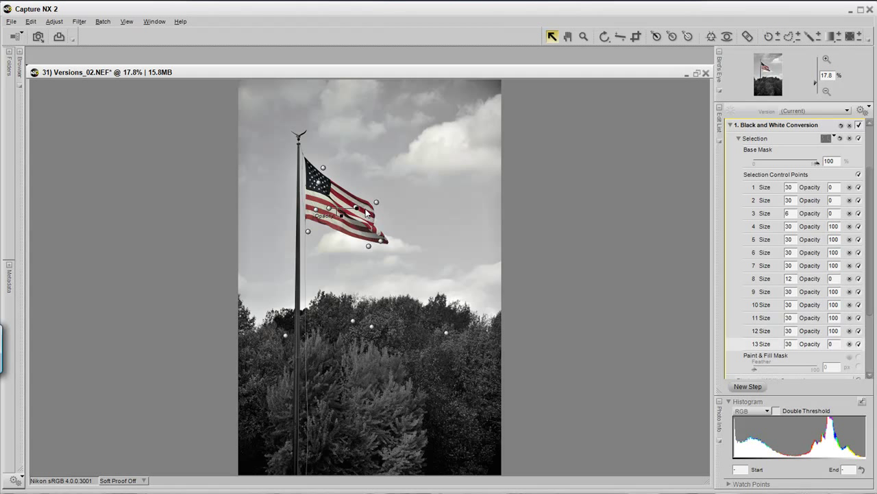
pyautogui.moveTo(376, 218); pyautogui.dragTo(357, 212)
pyautogui.click(731, 125)
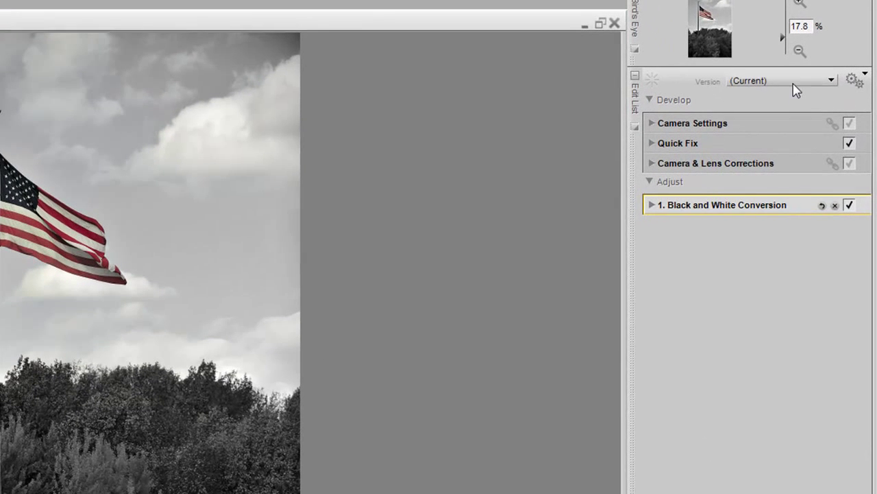
# Create a third version from the Version list named 'BW color'.
pyautogui.click(823, 111)
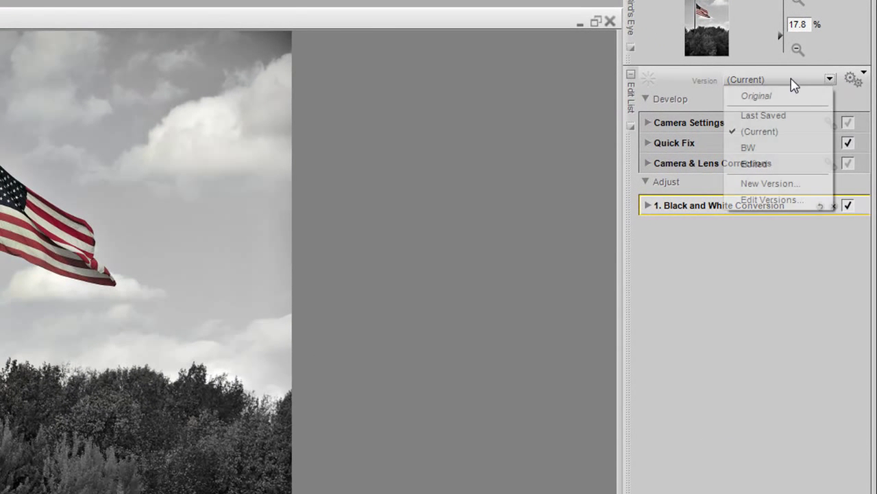
pyautogui.click(761, 184)
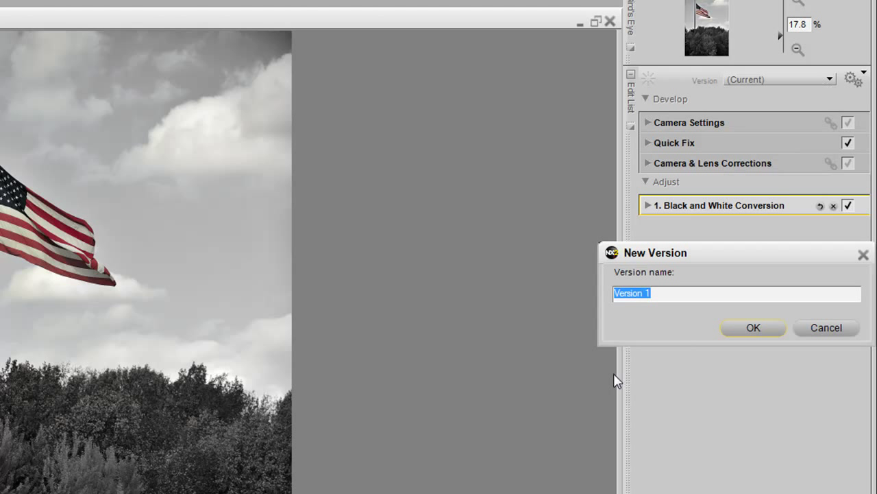
pyautogui.write('BW ')
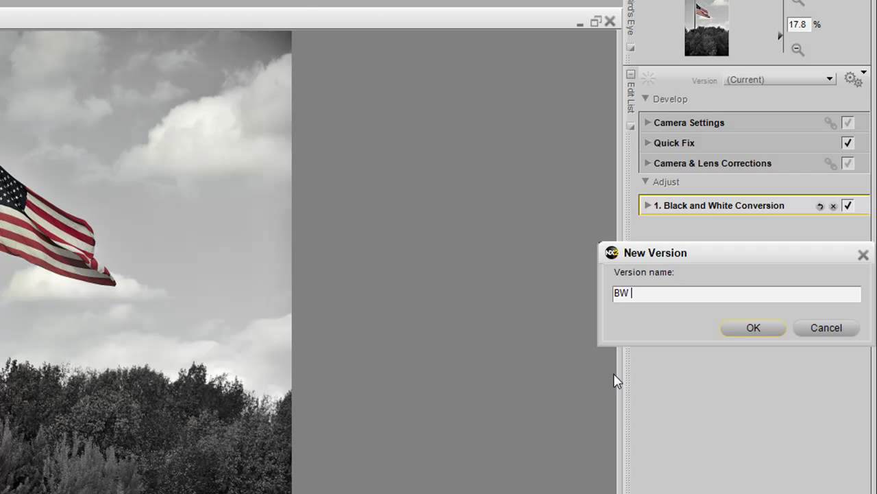
pyautogui.write('color')
pyautogui.click(746, 329)
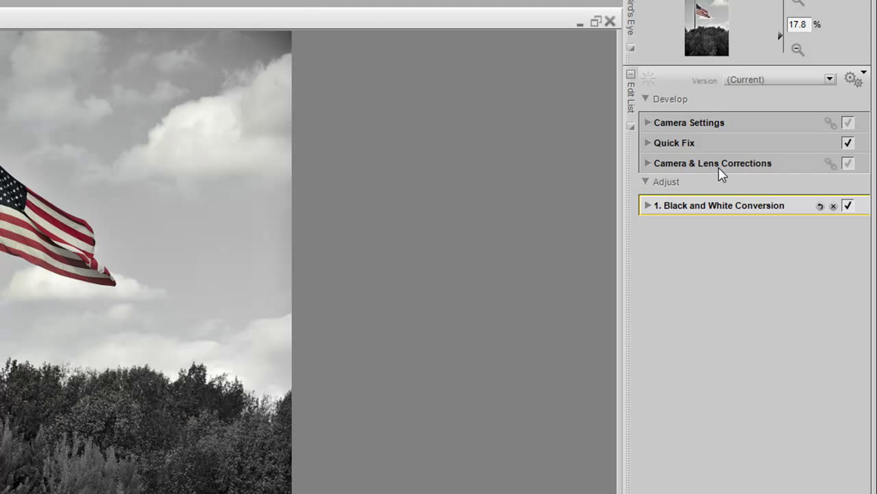
# Switch to the Edited version, then BW, then back to BW color.
pyautogui.click(773, 87)
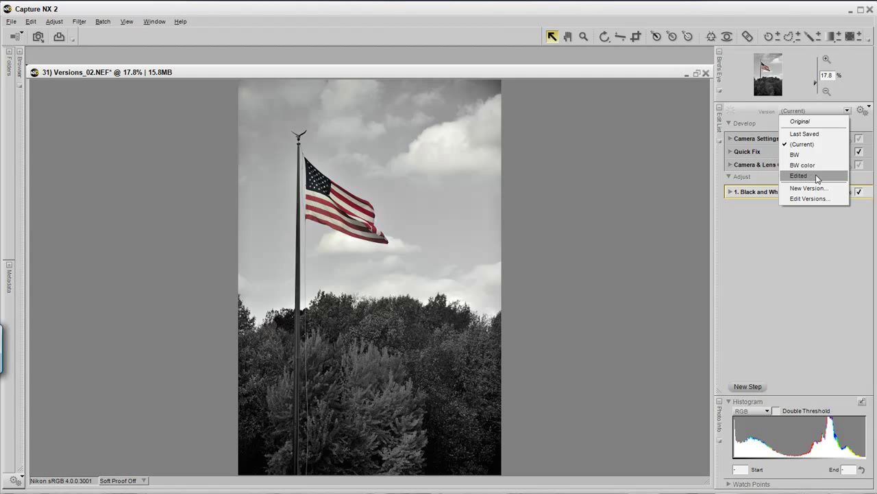
pyautogui.click(816, 176)
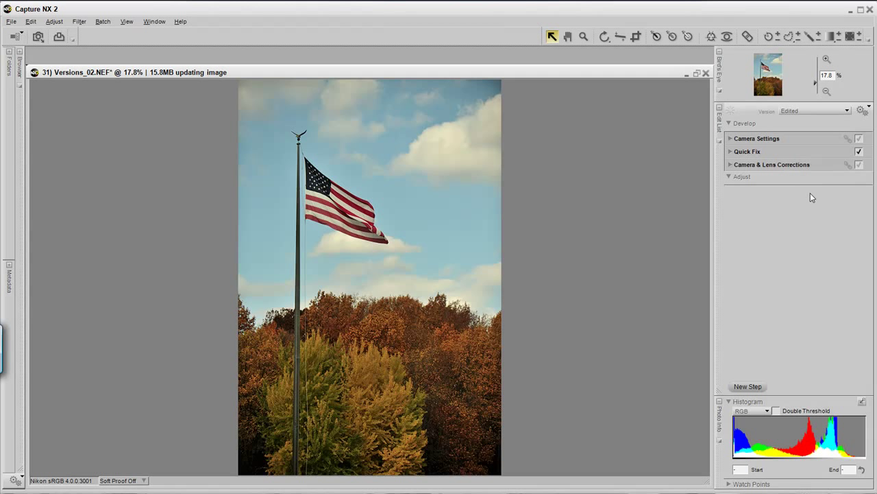
pyautogui.click(825, 112)
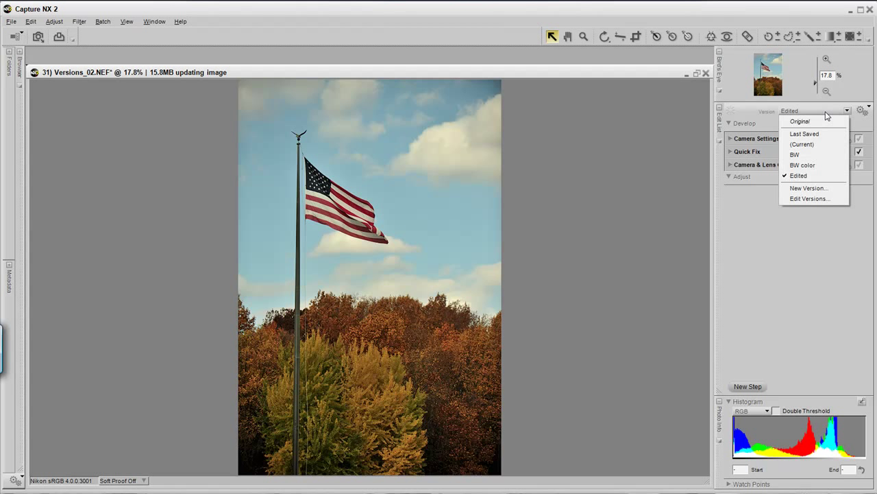
pyautogui.click(824, 155)
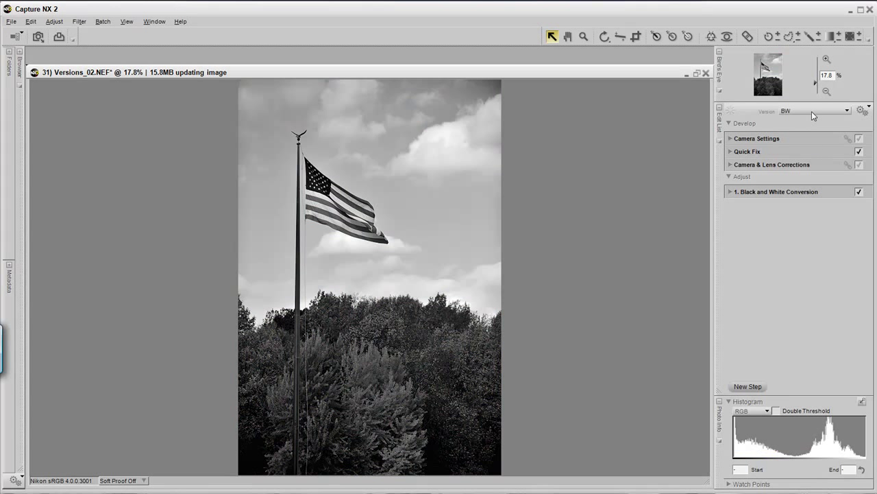
pyautogui.click(812, 111)
pyautogui.click(805, 166)
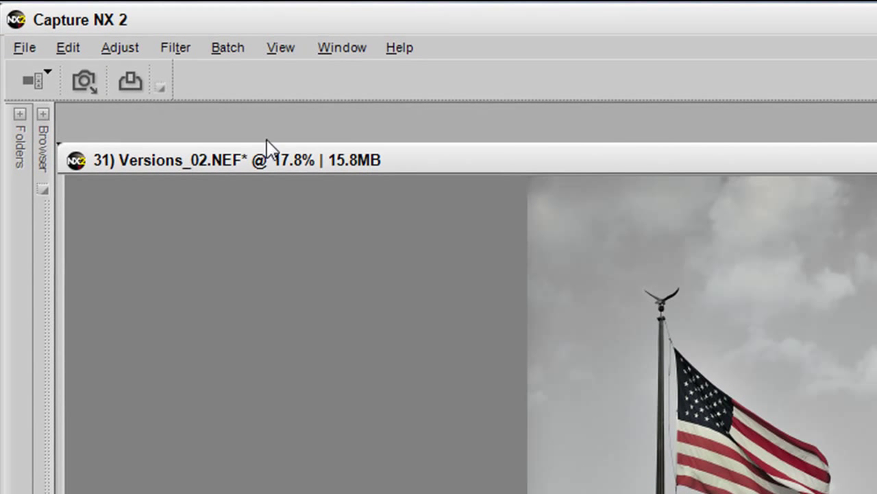
pyautogui.click(15, 52)
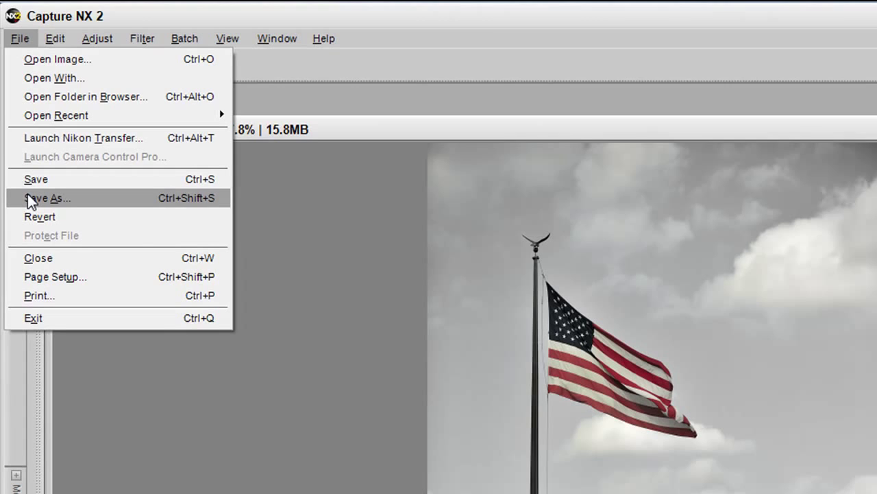
pyautogui.click(31, 244)
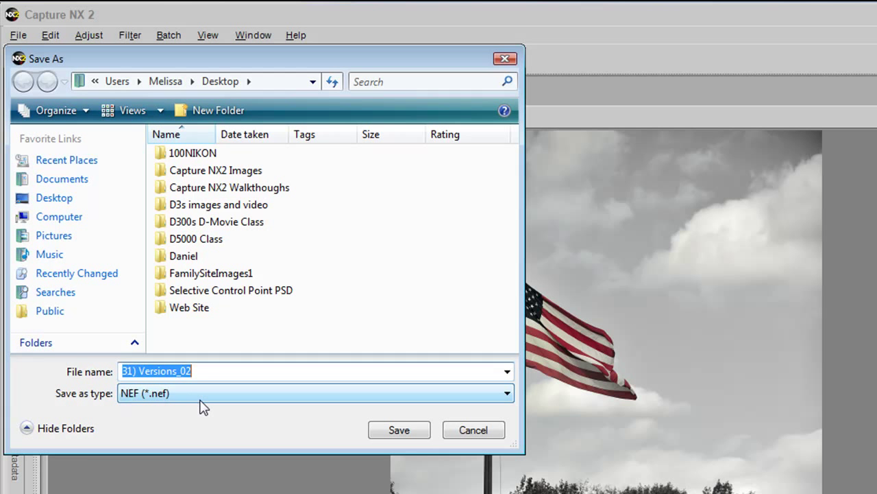
pyautogui.click(470, 429)
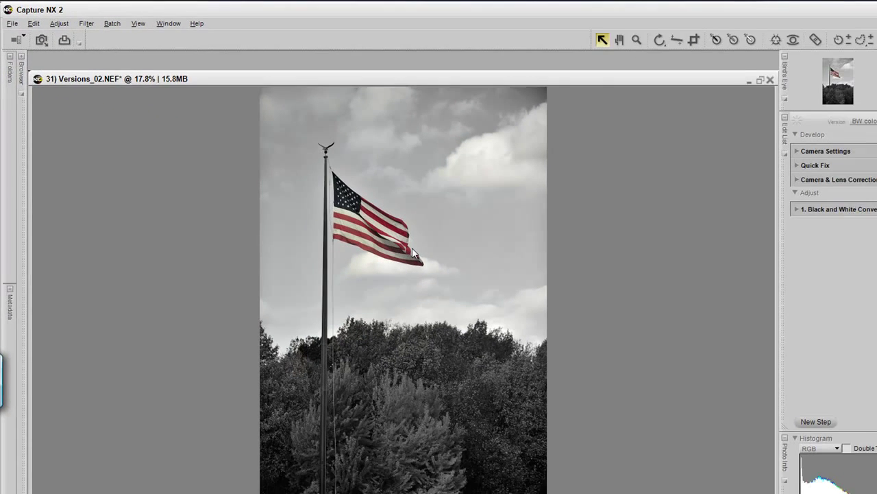